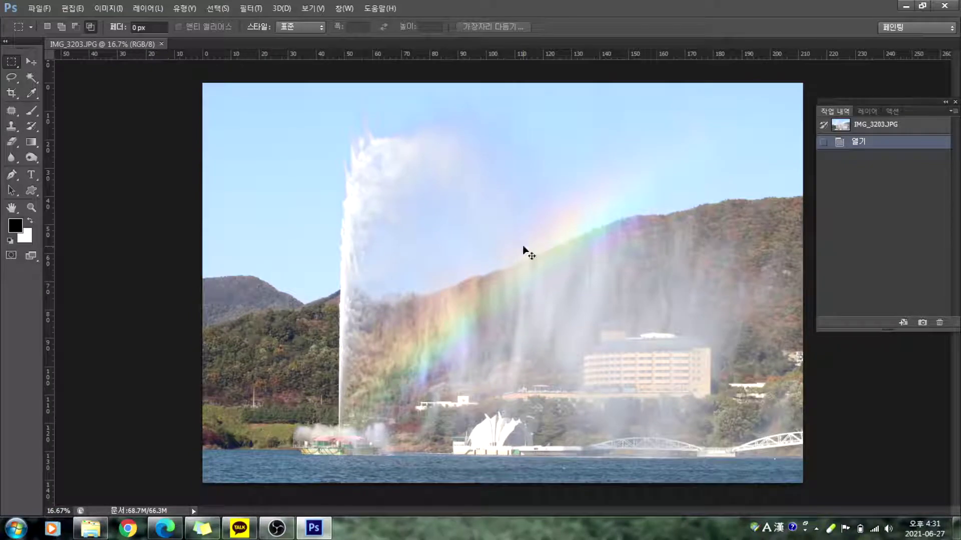
# Step: Open the Levels adjustment for the fountain photo and look through its preset and channel choices
pyautogui.hotkey('ctrl', 'l')
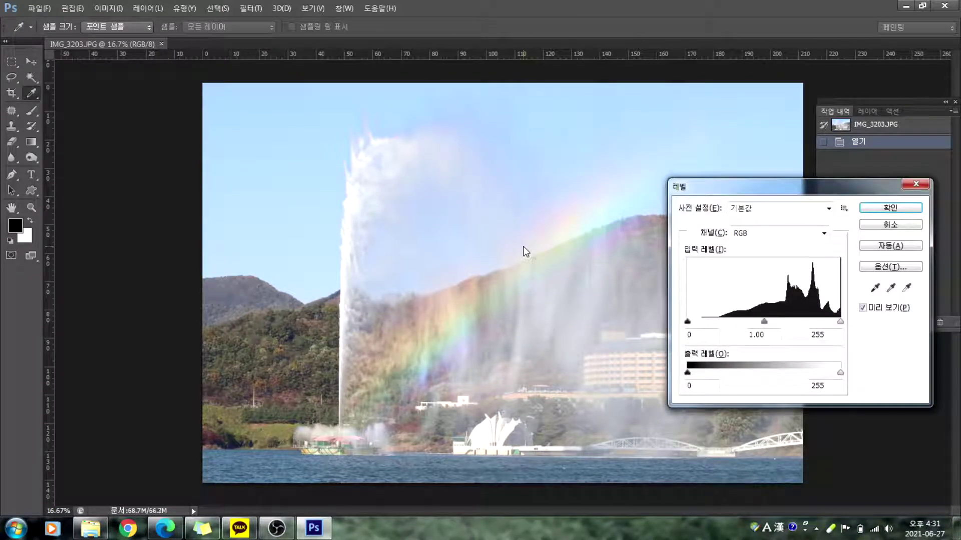
pyautogui.moveTo(758, 190); pyautogui.dragTo(742, 172)
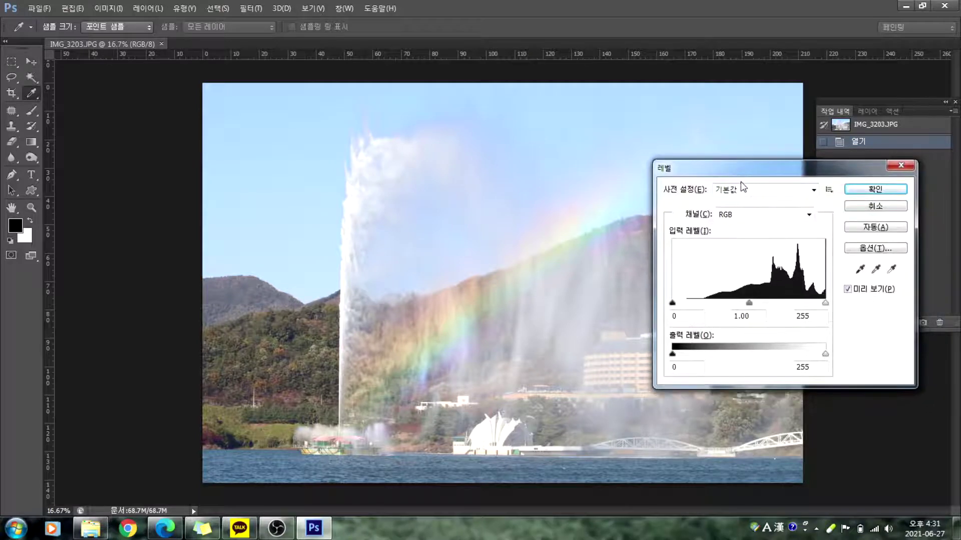
pyautogui.click(814, 190)
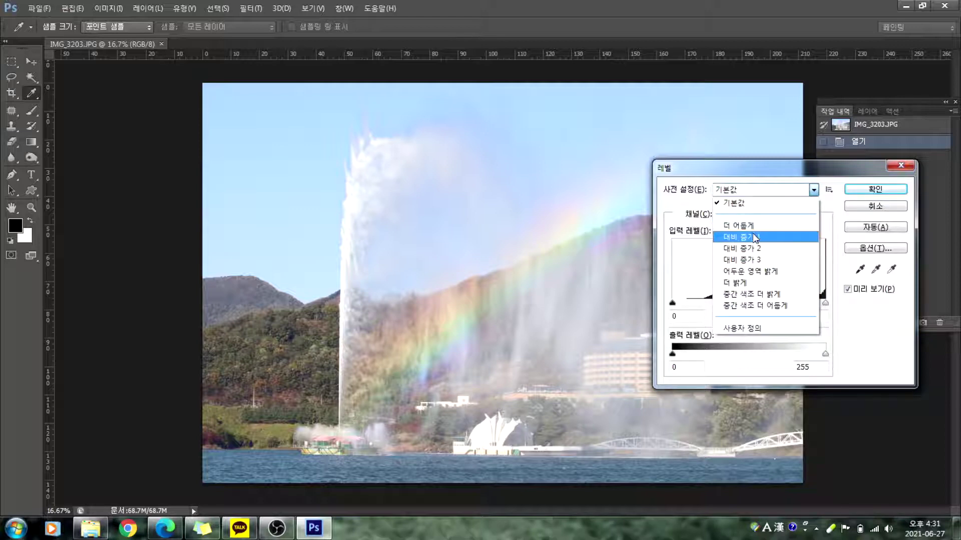
pyautogui.click(822, 180)
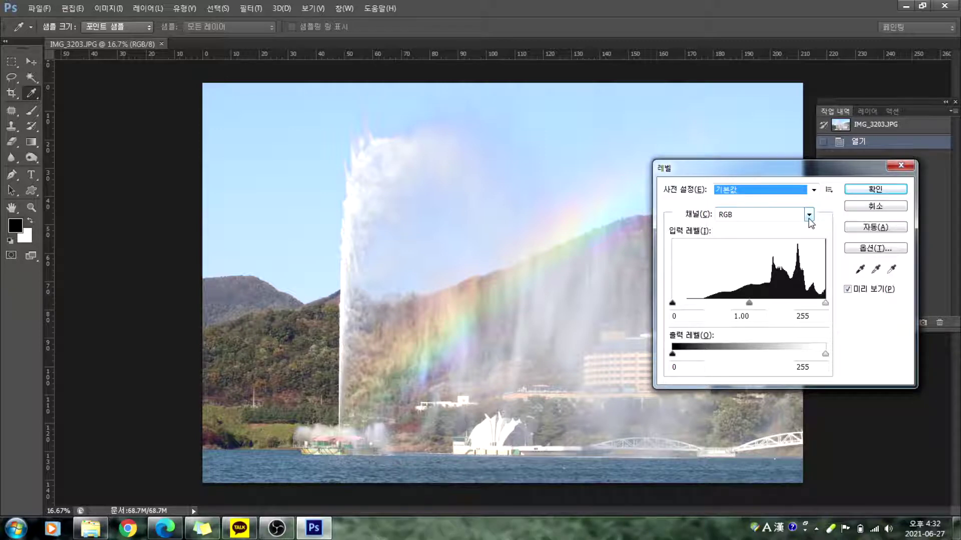
pyautogui.click(809, 215)
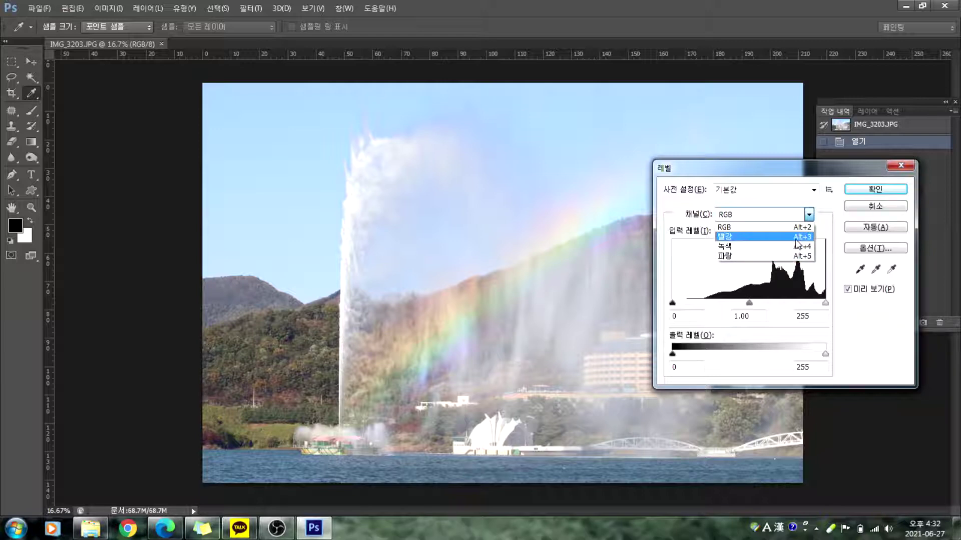
pyautogui.click(814, 173)
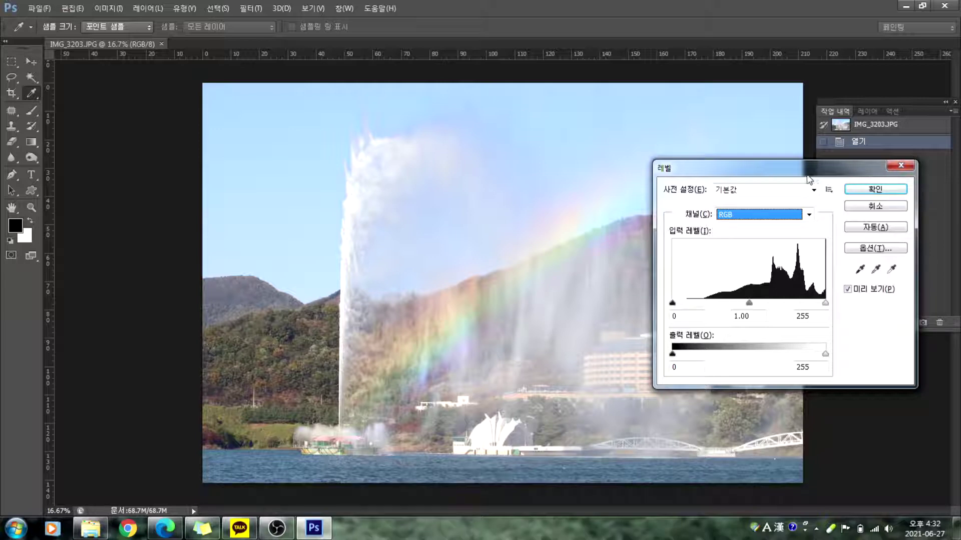
pyautogui.moveTo(804, 174); pyautogui.dragTo(777, 160)
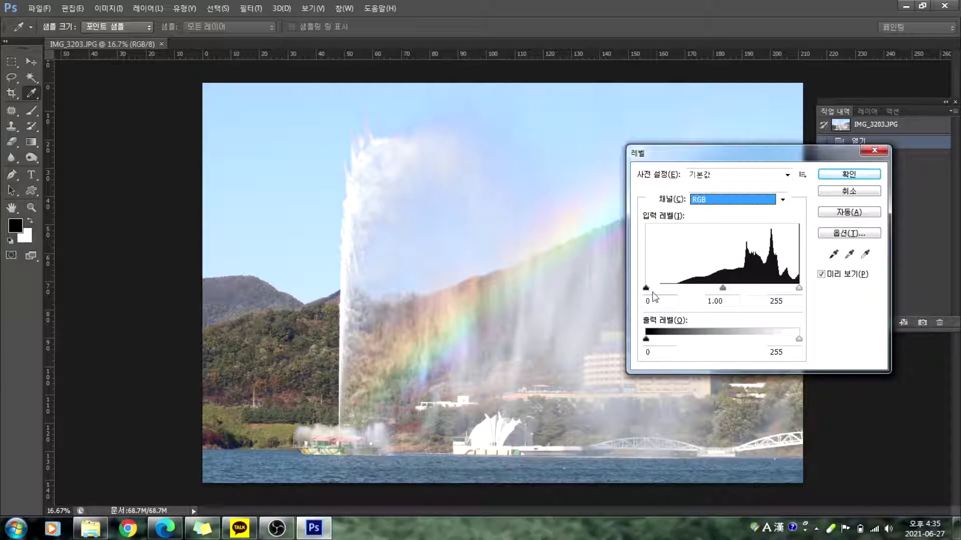
# Step: Try out the RGB shadow, highlight and midtone input sliders, returning the midtones to 1.00
pyautogui.moveTo(646, 289)
pyautogui.mouseDown()
pyautogui.moveTo(746, 305)
pyautogui.moveTo(645, 299)
pyautogui.mouseUp()
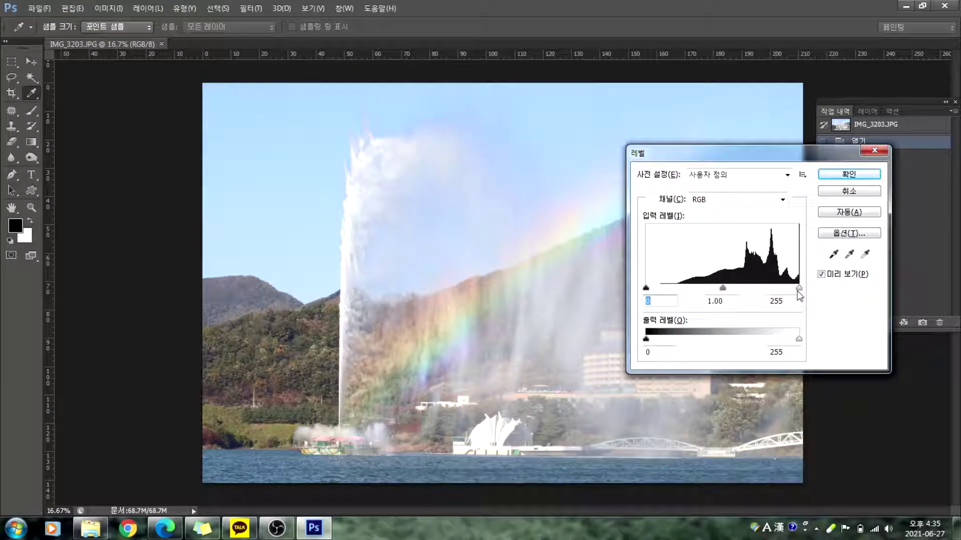
pyautogui.moveTo(799, 289)
pyautogui.mouseDown()
pyautogui.moveTo(751, 288)
pyautogui.moveTo(804, 299)
pyautogui.mouseUp()
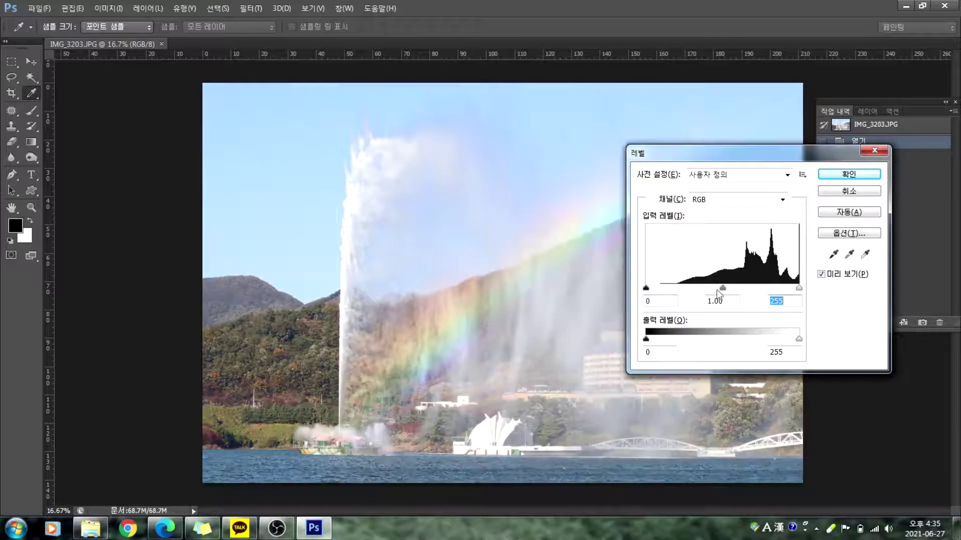
pyautogui.moveTo(723, 289); pyautogui.dragTo(721, 289)
pyautogui.moveTo(713, 289)
pyautogui.mouseDown()
pyautogui.moveTo(701, 292)
pyautogui.moveTo(756, 298)
pyautogui.moveTo(724, 297)
pyautogui.mouseUp()
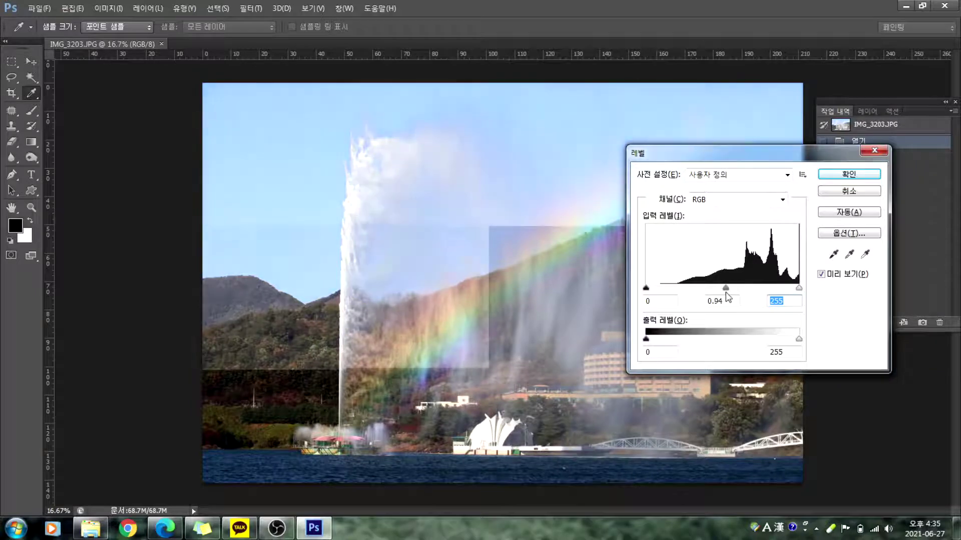
pyautogui.click(722, 292)
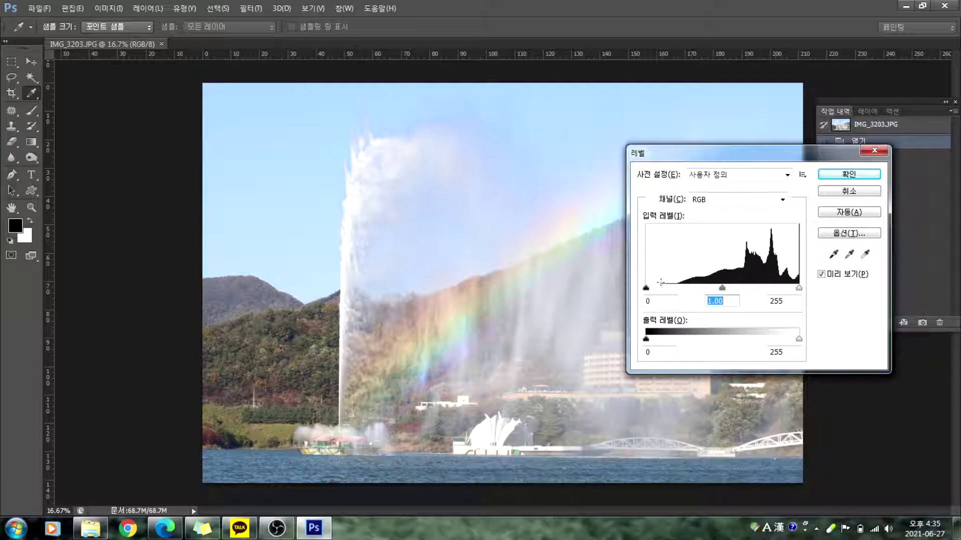
# Step: Raise the shadow input level of the RGB channel to 51
pyautogui.moveTo(646, 288); pyautogui.dragTo(662, 291)
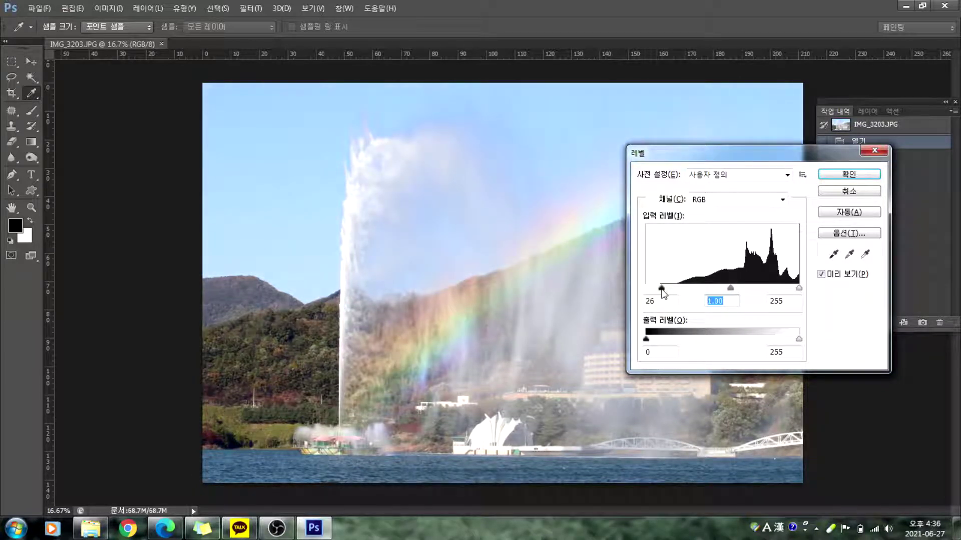
pyautogui.moveTo(662, 290); pyautogui.dragTo(663, 290)
pyautogui.moveTo(663, 290); pyautogui.dragTo(674, 293)
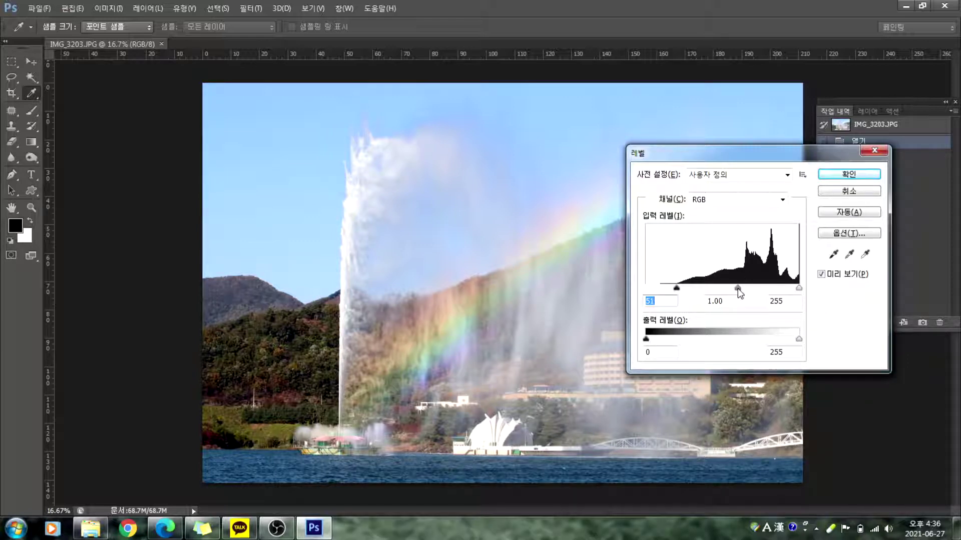
# Step: Try brightening the RGB midtones to 1.41 and to 1.04, and reset them to 1
pyautogui.moveTo(739, 294); pyautogui.dragTo(725, 295)
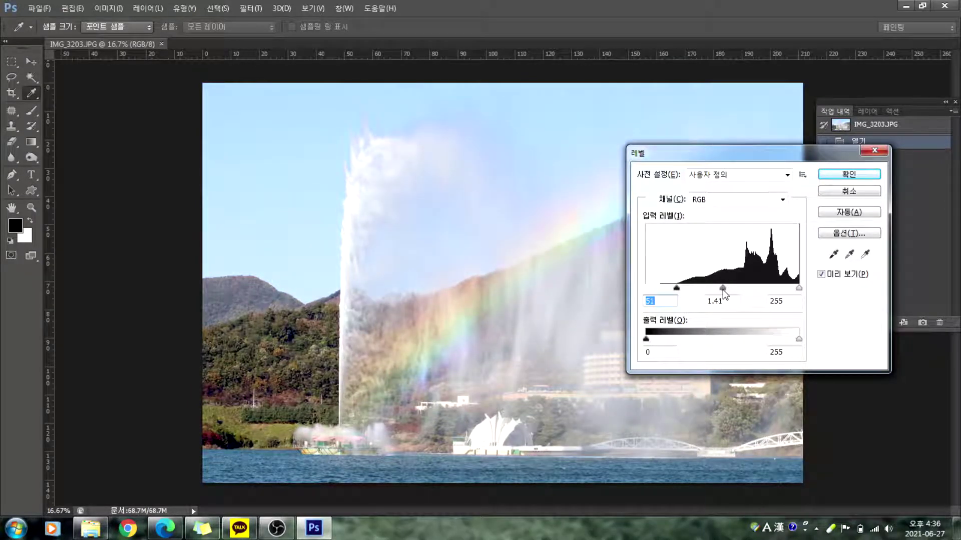
pyautogui.press('Tab')
pyautogui.moveTo(723, 292); pyautogui.dragTo(736, 292)
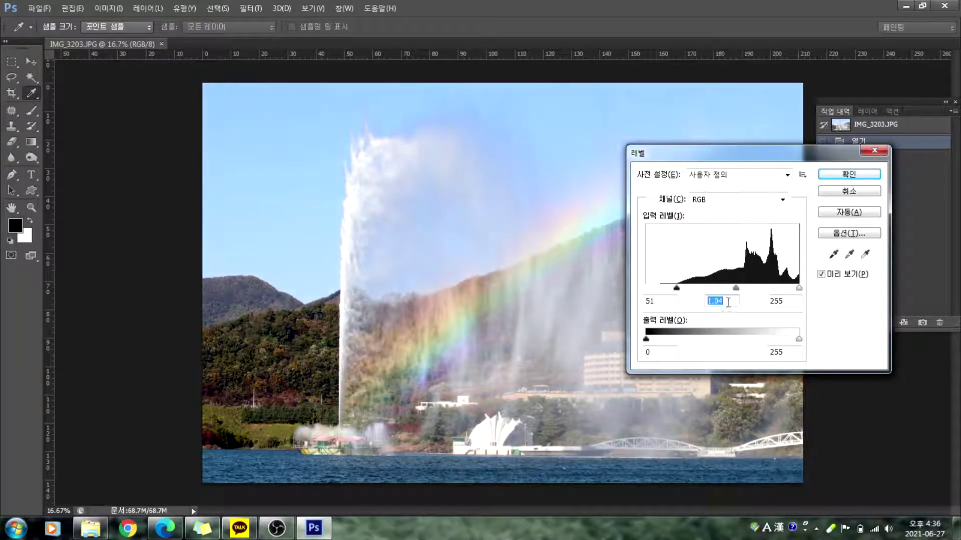
pyautogui.write('1')
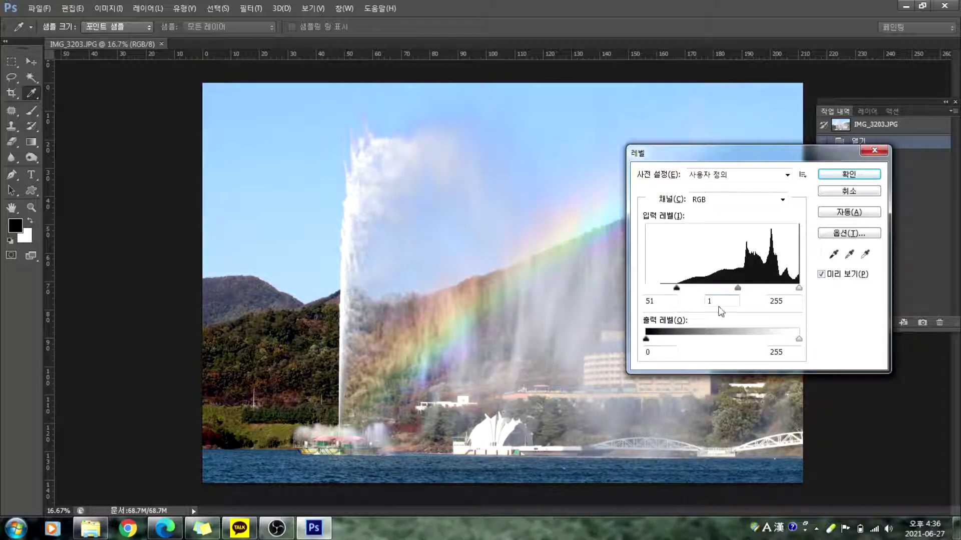
# Step: Set the RGB midtone input level to 1.28, leaving the output levels at 0 and 255
pyautogui.moveTo(738, 289); pyautogui.dragTo(727, 289)
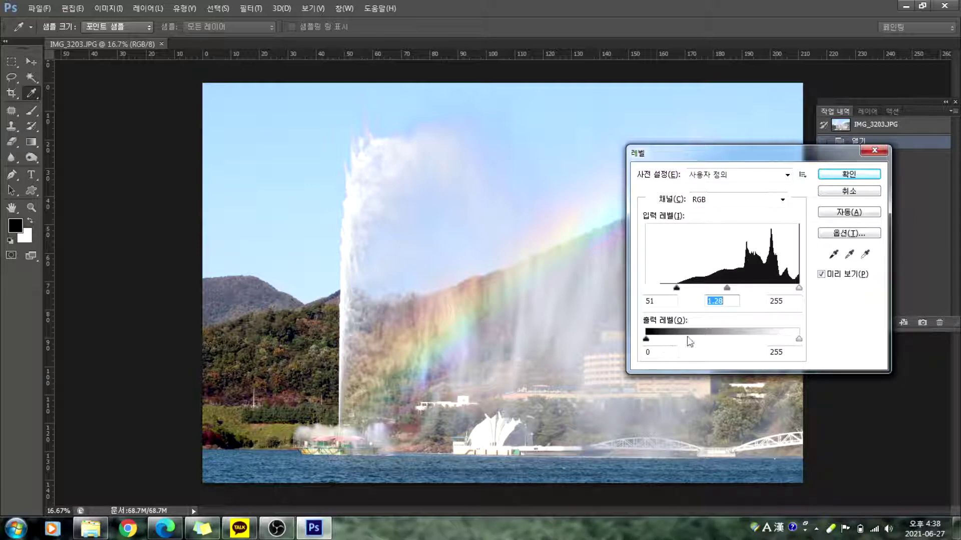
pyautogui.moveTo(651, 339)
pyautogui.mouseDown()
pyautogui.moveTo(734, 344)
pyautogui.moveTo(646, 343)
pyautogui.mouseUp()
pyautogui.moveTo(802, 344)
pyautogui.mouseDown()
pyautogui.moveTo(758, 340)
pyautogui.moveTo(799, 340)
pyautogui.mouseUp()
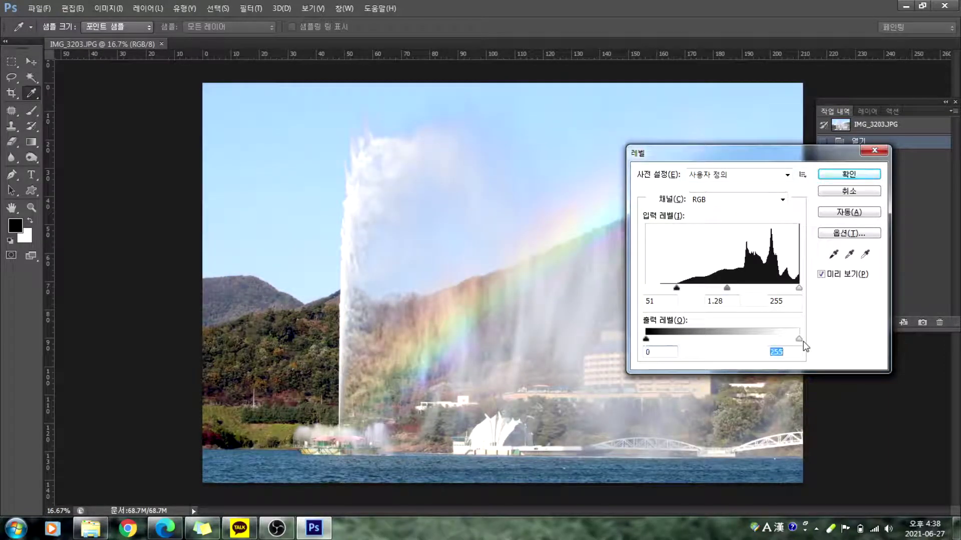
# Step: Try red (빨강) channel midtones of 0.54, 0.04 and 0.78, and reset them to 1
pyautogui.click(782, 199)
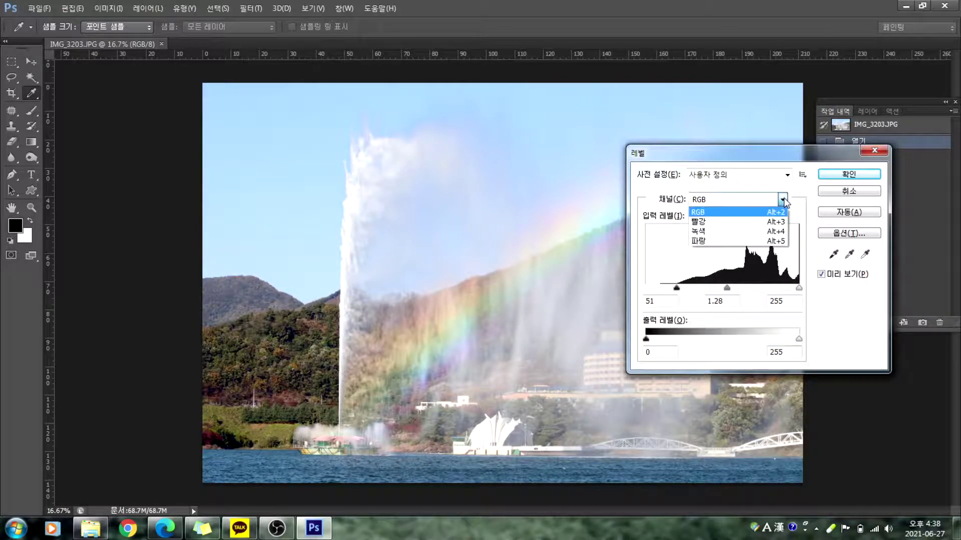
pyautogui.click(777, 221)
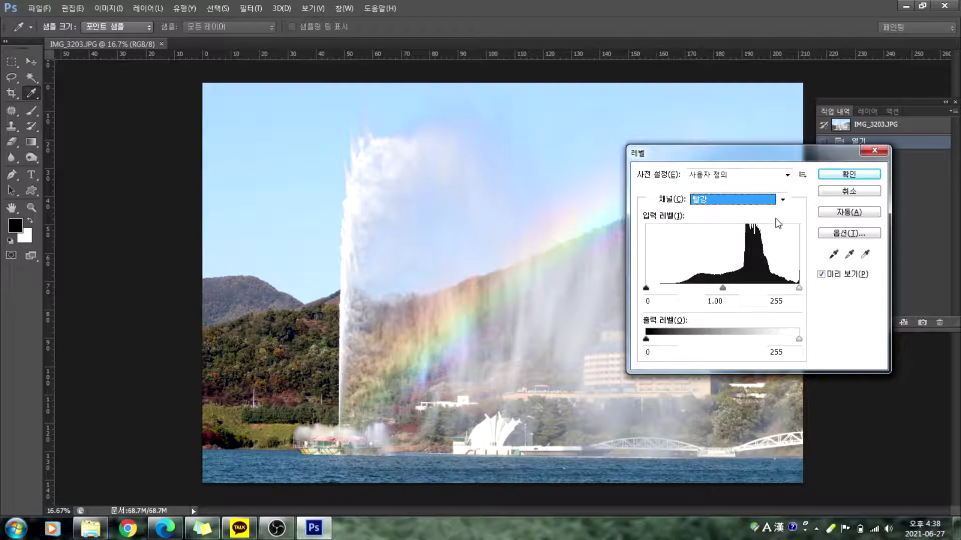
pyautogui.moveTo(723, 288); pyautogui.dragTo(753, 294)
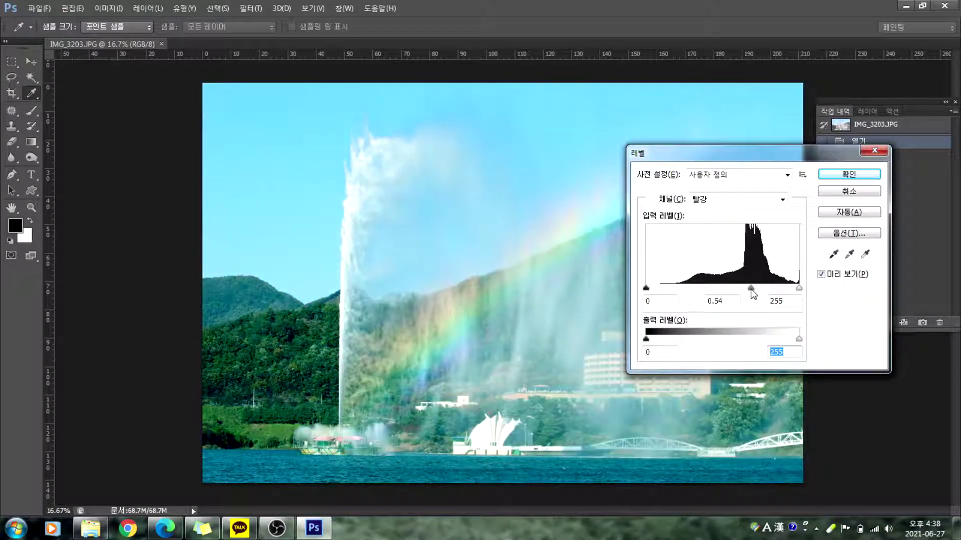
pyautogui.moveTo(751, 290); pyautogui.dragTo(795, 291)
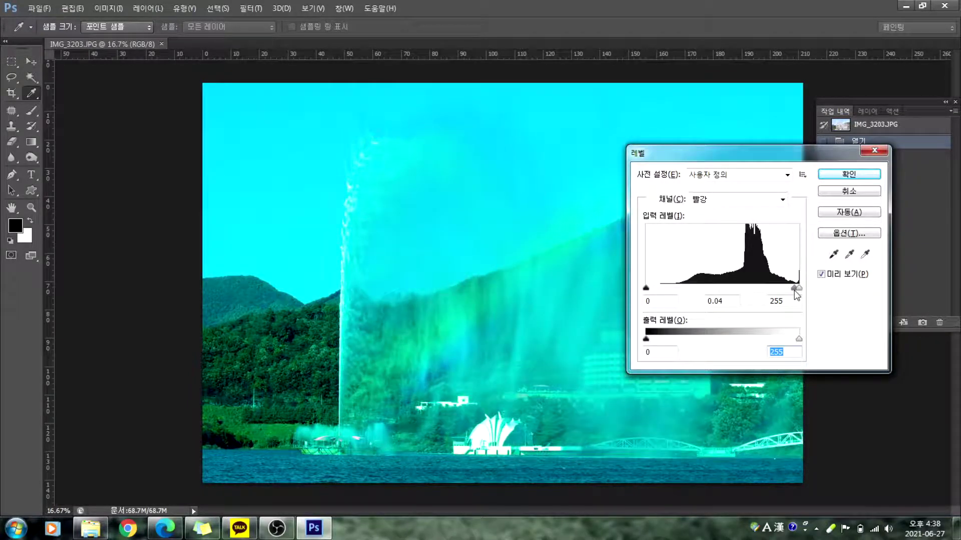
pyautogui.moveTo(795, 294); pyautogui.dragTo(734, 291)
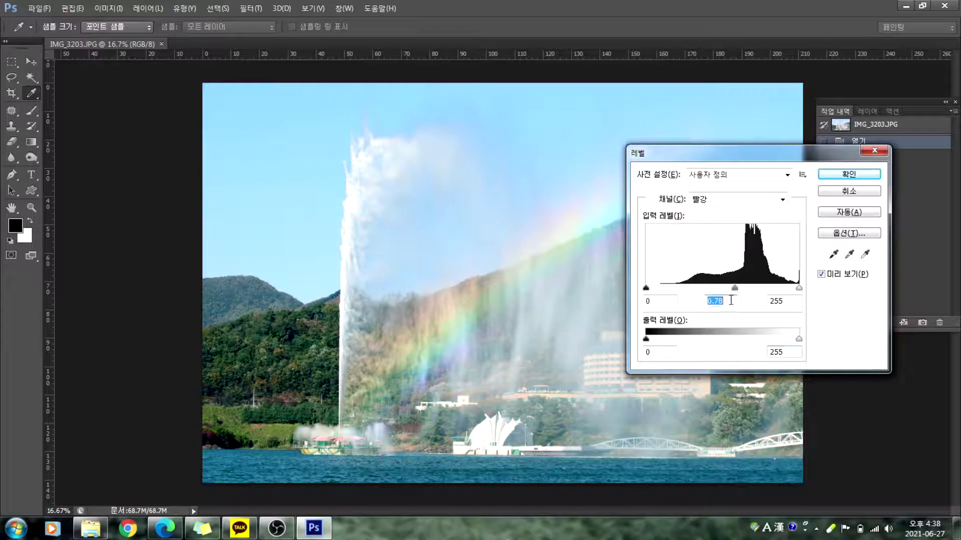
pyautogui.write('1')
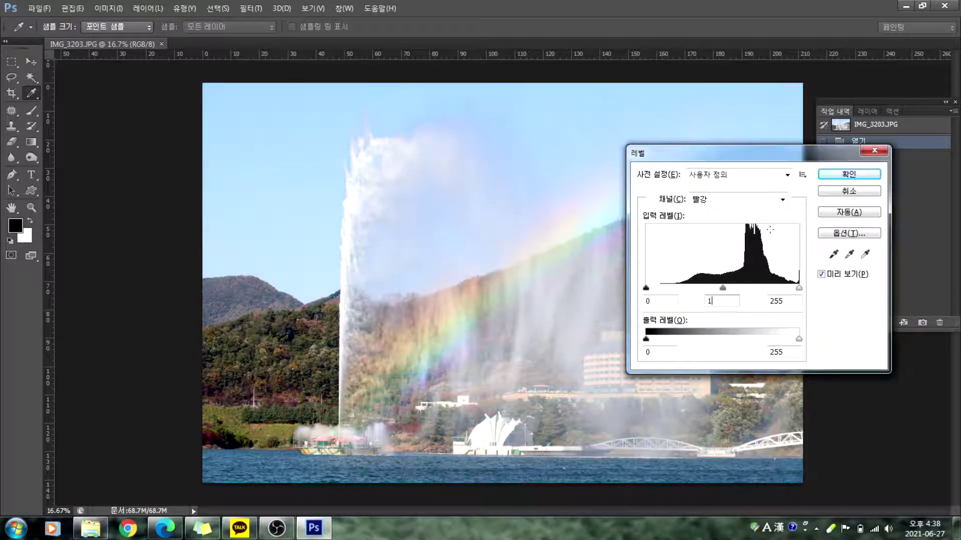
# Step: Try lowering the green (녹색) channel midtones to 0.58, and reset them to 1
pyautogui.click(782, 199)
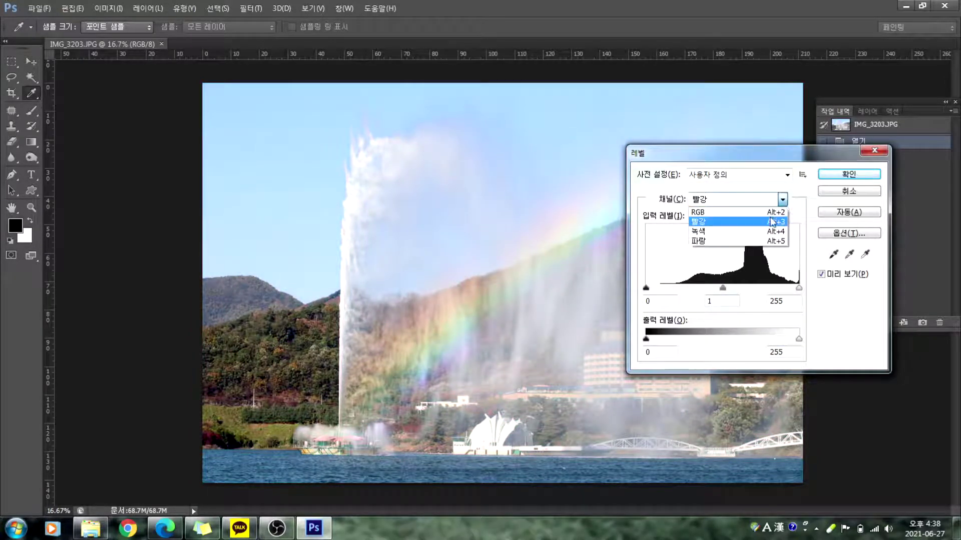
pyautogui.click(769, 233)
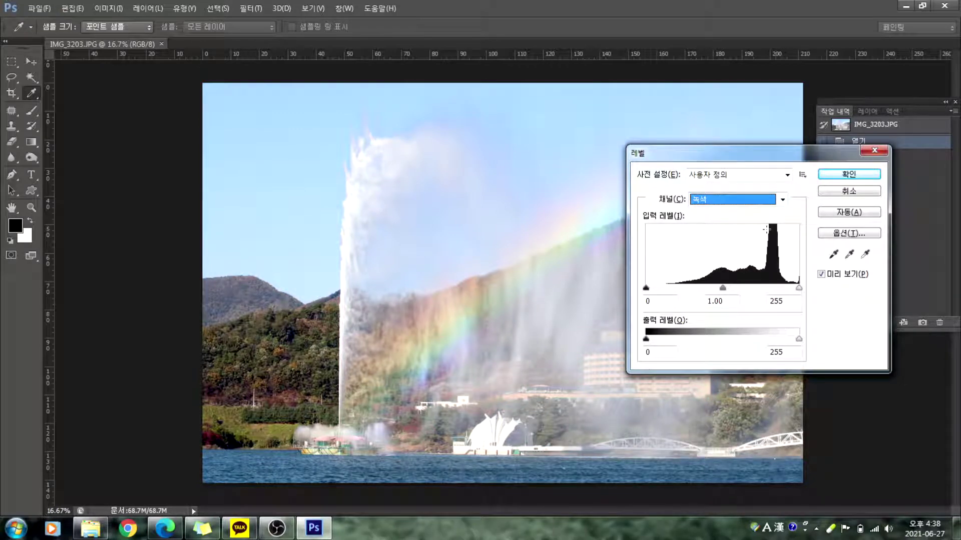
pyautogui.moveTo(723, 289); pyautogui.dragTo(748, 296)
pyautogui.doubleClick(716, 302)
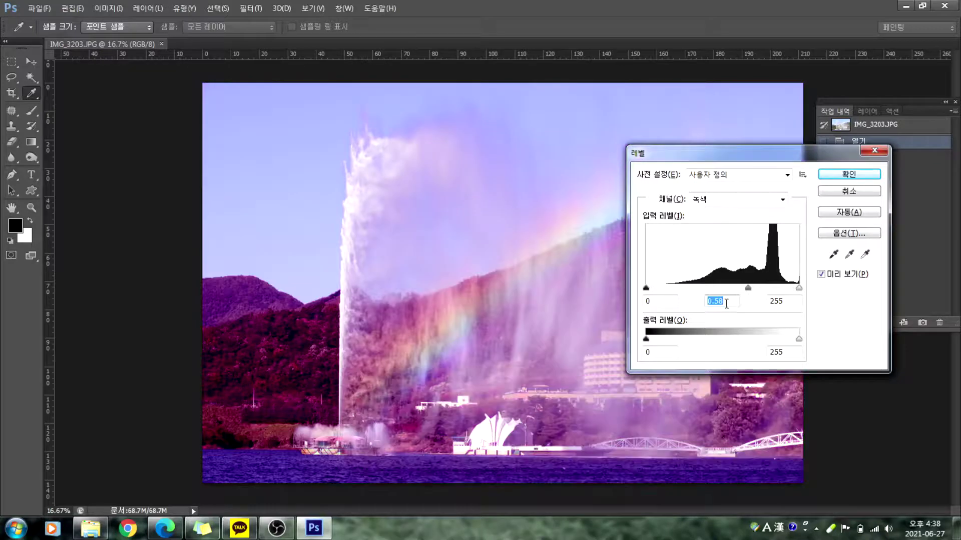
pyautogui.write('1')
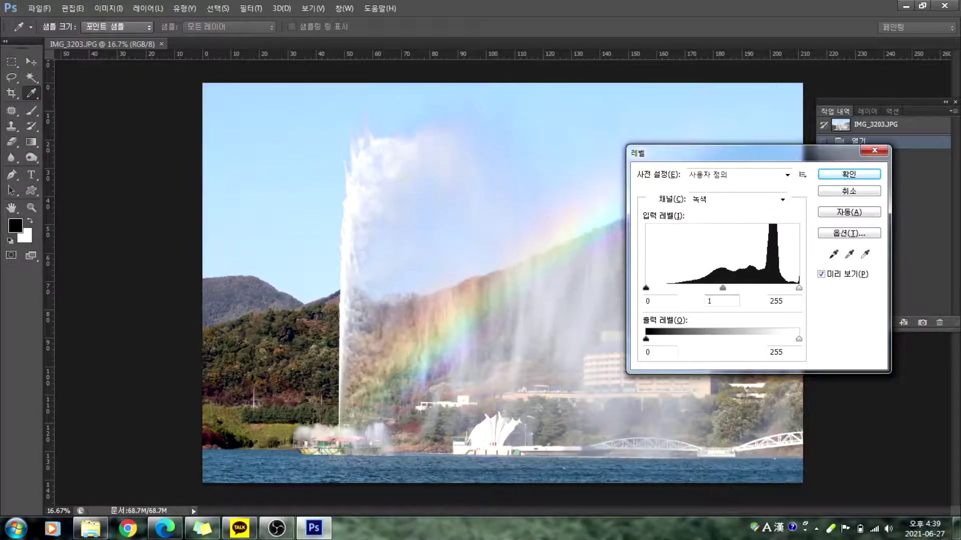
# Step: Try blue (파랑) channel midtones of 4.08 and 0.21, reset them to 1, and apply the Levels adjustment
pyautogui.hotkey('alt', '5')
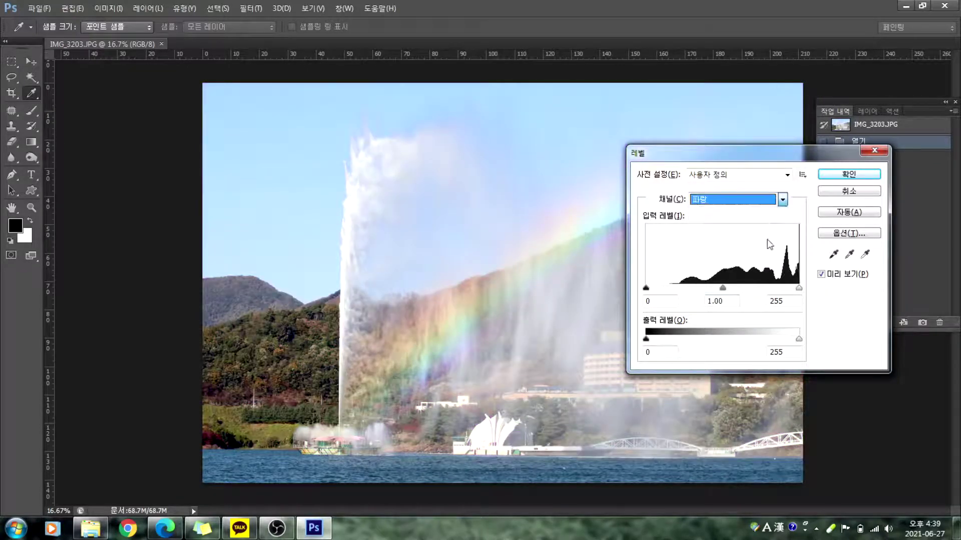
pyautogui.click(723, 289)
pyautogui.moveTo(724, 294); pyautogui.dragTo(658, 296)
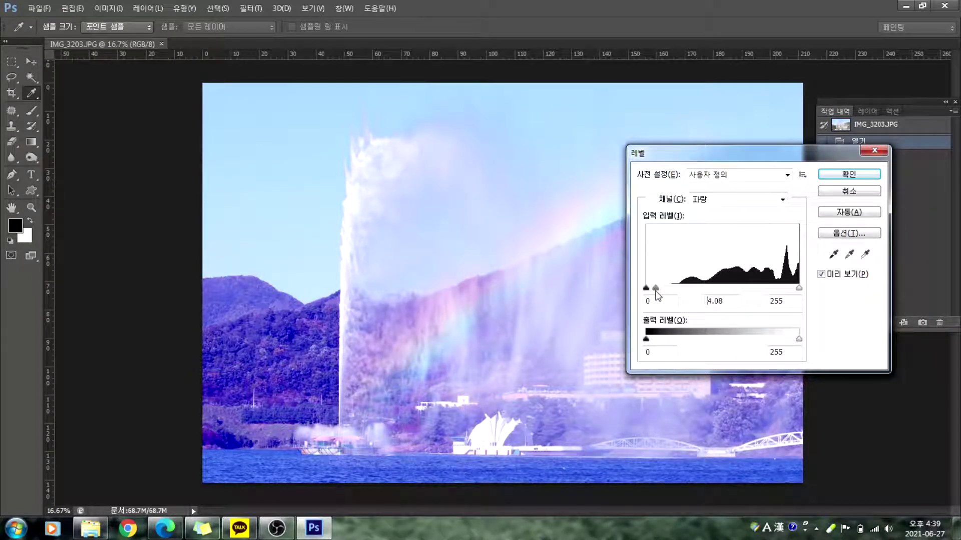
pyautogui.moveTo(657, 294); pyautogui.dragTo(777, 300)
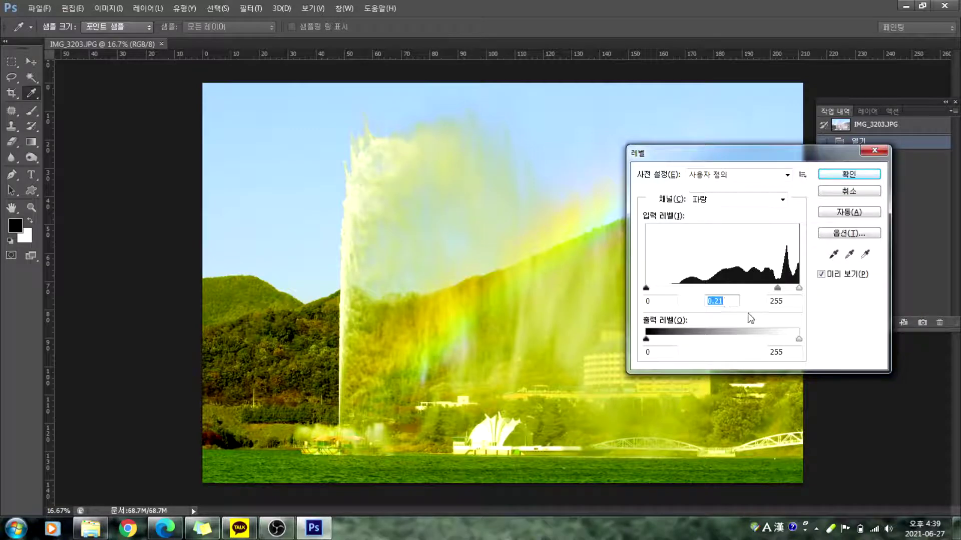
pyautogui.write('1')
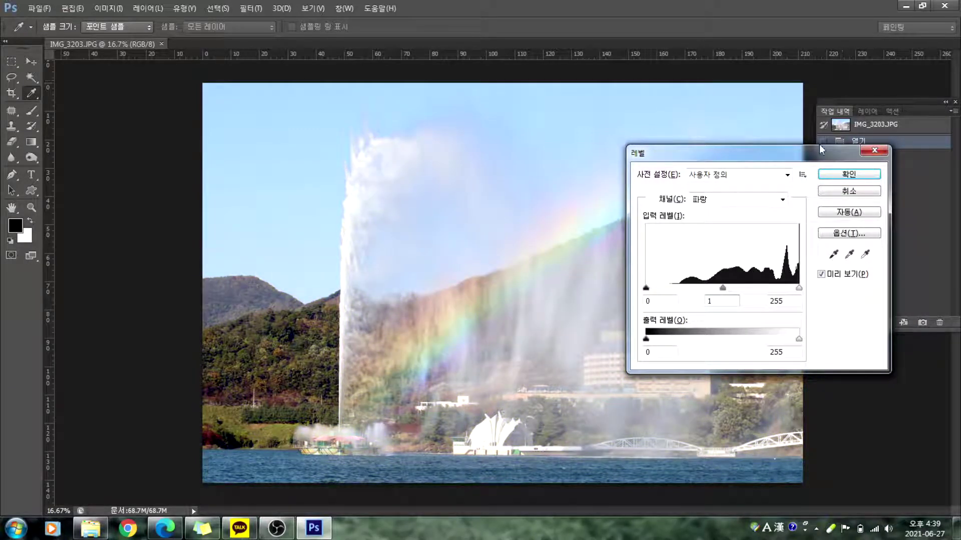
pyautogui.click(854, 176)
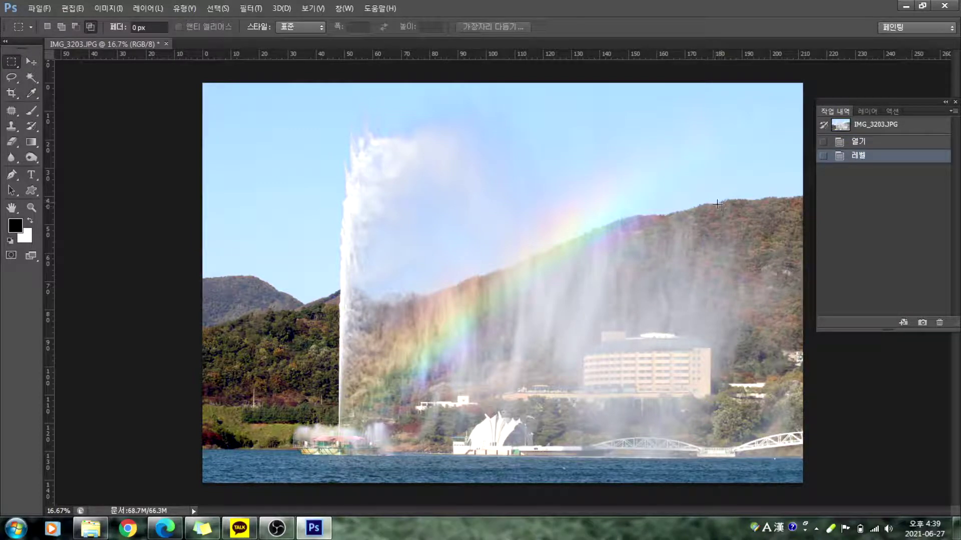
# Step: Open the Unsharp Mask (언샵 마스크) filter, try an amount of 205%, and bring the dark trees into its preview
pyautogui.click(249, 8)
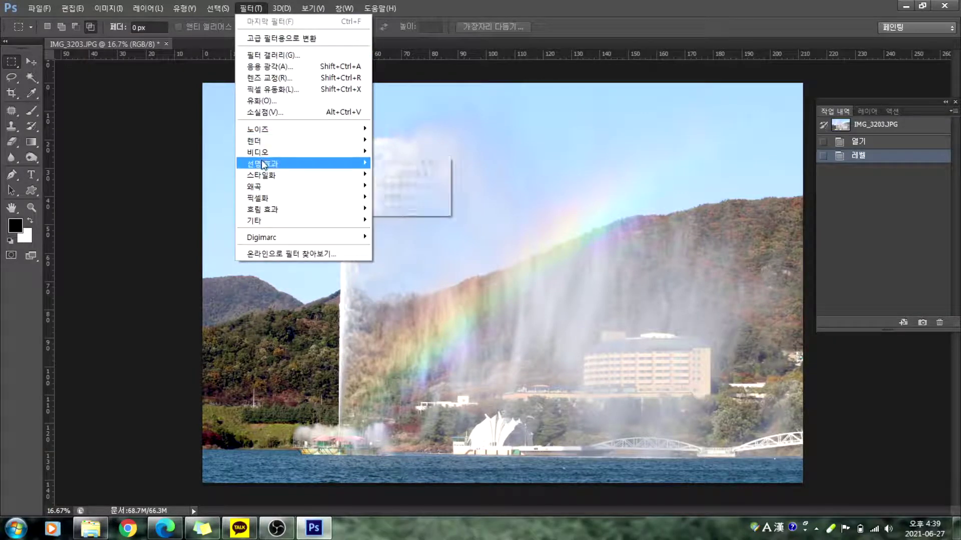
pyautogui.moveTo(305, 164)
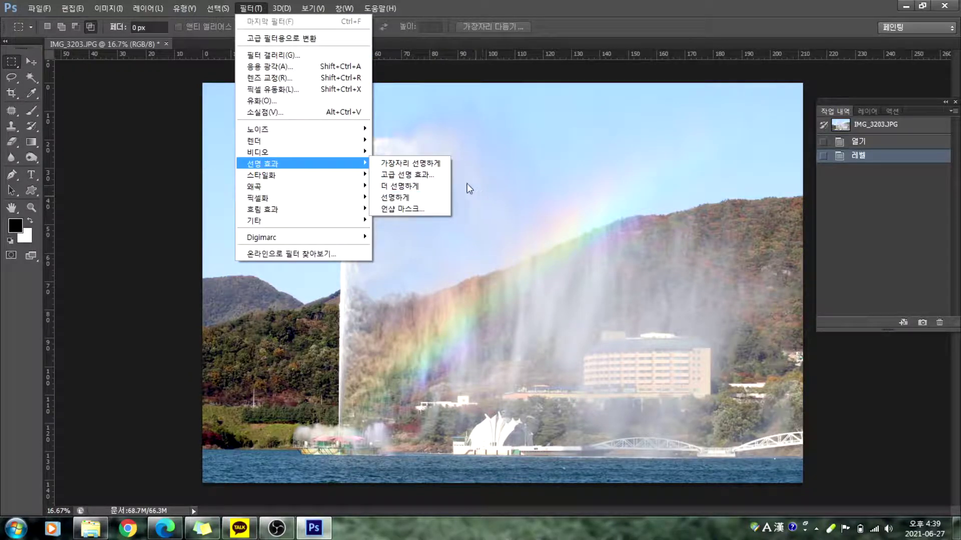
pyautogui.click(400, 209)
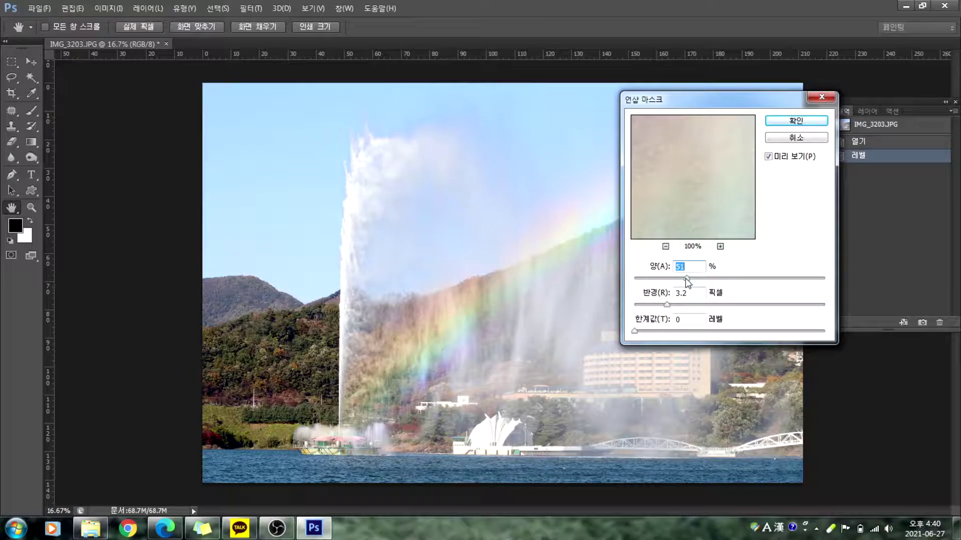
pyautogui.moveTo(686, 279); pyautogui.dragTo(760, 280)
pyautogui.moveTo(800, 278)
pyautogui.mouseDown()
pyautogui.moveTo(719, 281)
pyautogui.moveTo(791, 281)
pyautogui.mouseUp()
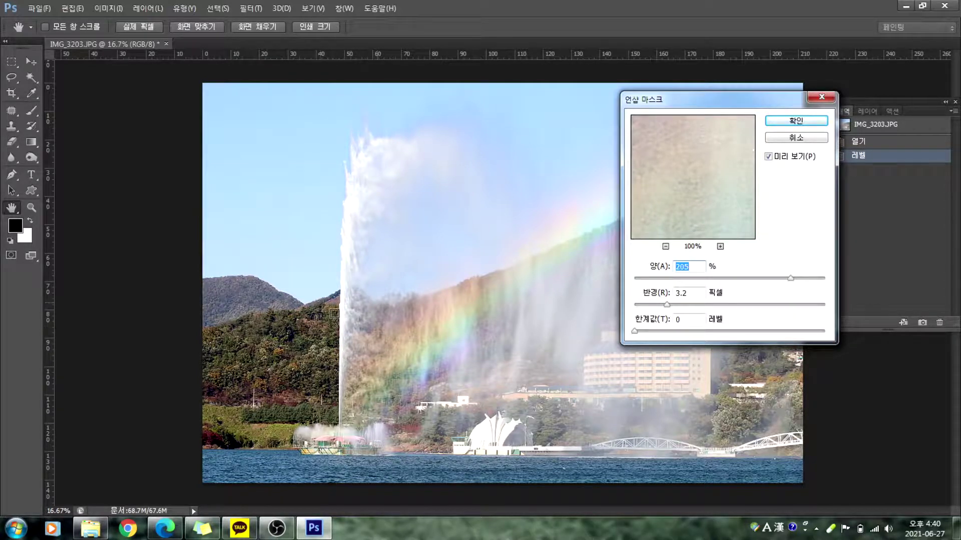
pyautogui.moveTo(729, 190); pyautogui.dragTo(677, 195)
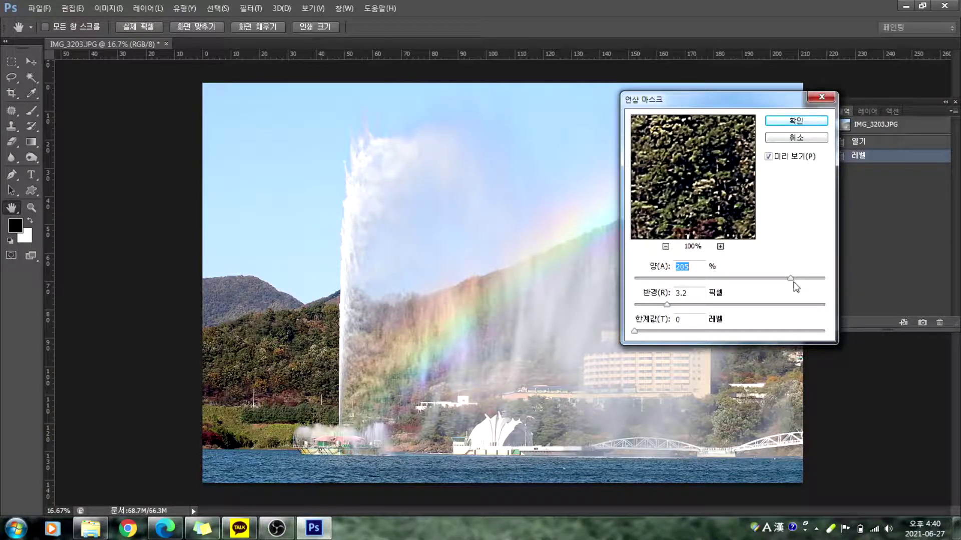
# Step: Lower the Unsharp Mask amount to 35%, try a radius of 551.3 pixels, and reduce the radius to 3.9 pixels
pyautogui.moveTo(791, 281); pyautogui.dragTo(806, 306)
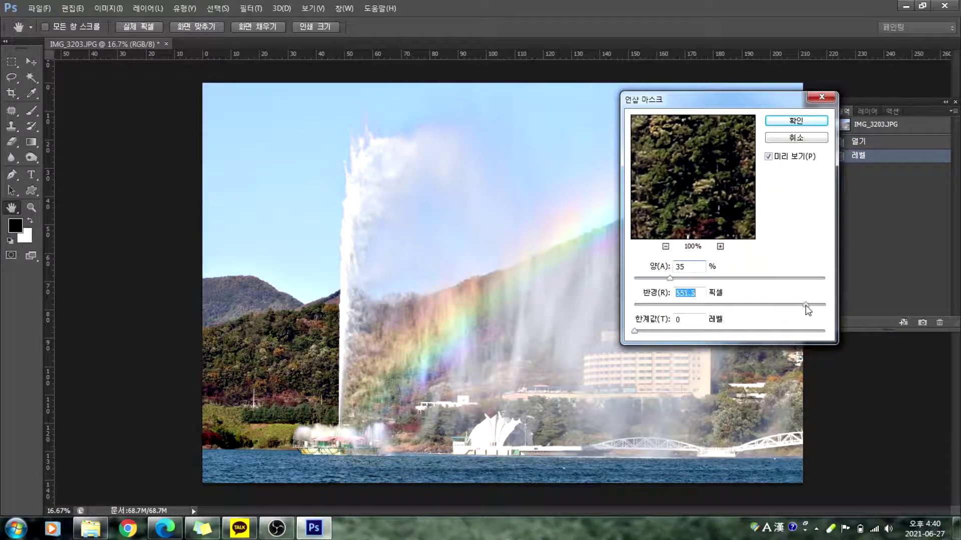
pyautogui.click(688, 212)
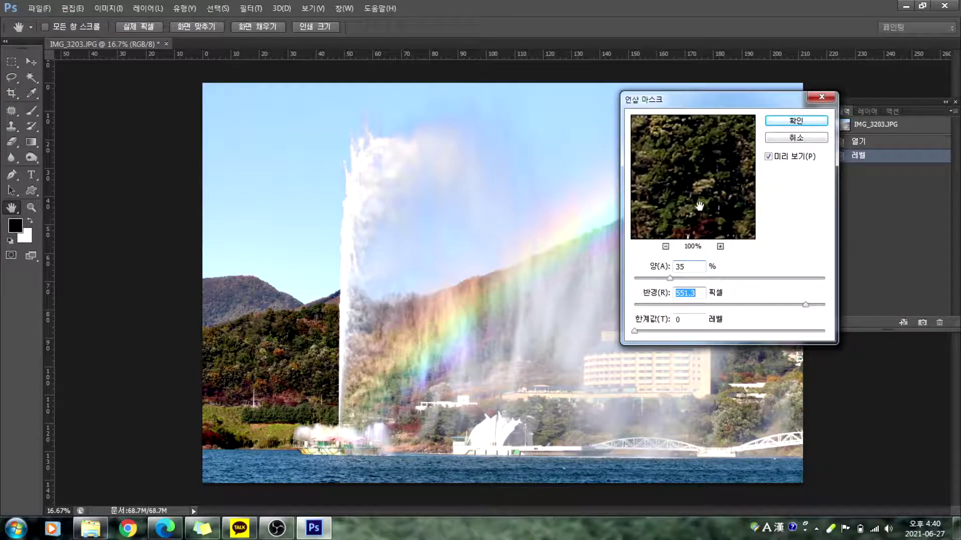
pyautogui.click(699, 211)
pyautogui.moveTo(805, 305); pyautogui.dragTo(674, 306)
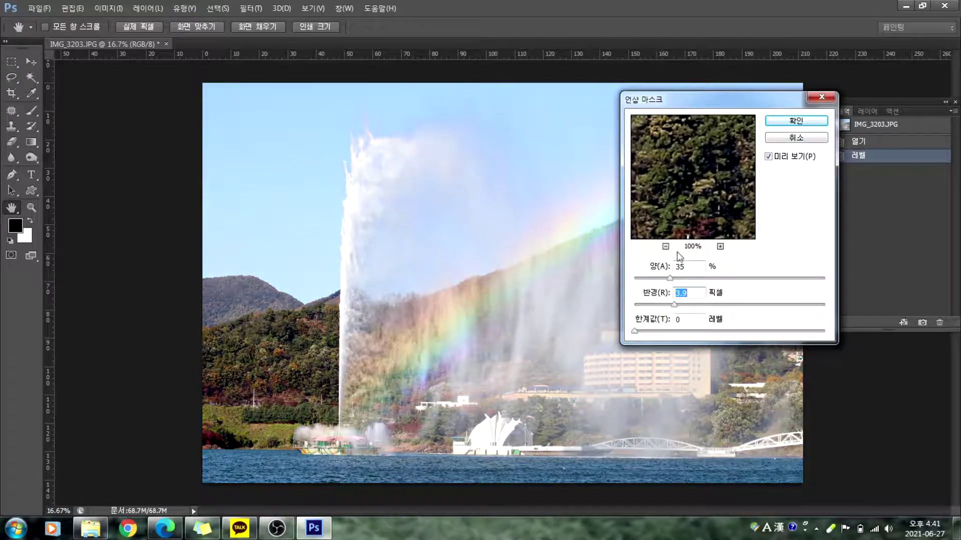
# Step: Raise the sharpening amount to 51%, try a threshold of 232 levels, and return the threshold to 0
pyautogui.moveTo(672, 277); pyautogui.dragTo(680, 306)
pyautogui.moveTo(650, 313); pyautogui.dragTo(684, 281)
pyautogui.moveTo(636, 331); pyautogui.dragTo(823, 335)
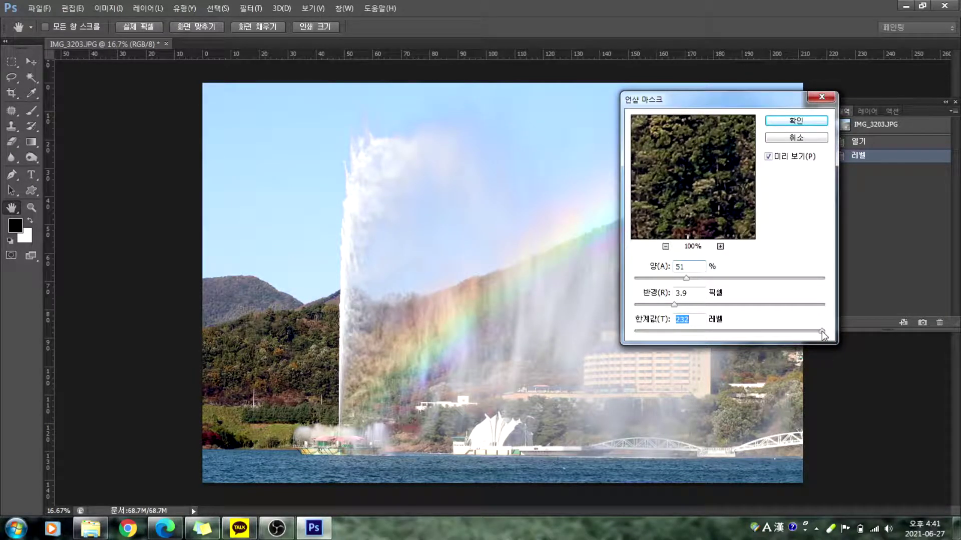
pyautogui.moveTo(823, 335); pyautogui.dragTo(632, 334)
# Step: Set the Unsharp Mask amount to 52% and the radius to 3.8 pixels, and apply the filter
pyautogui.moveTo(686, 278); pyautogui.dragTo(693, 281)
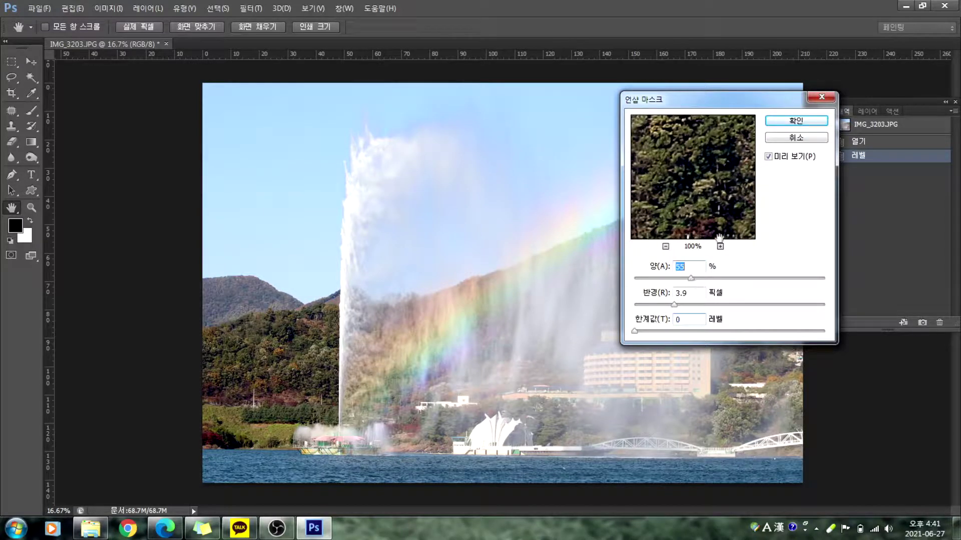
pyautogui.moveTo(675, 305); pyautogui.dragTo(673, 305)
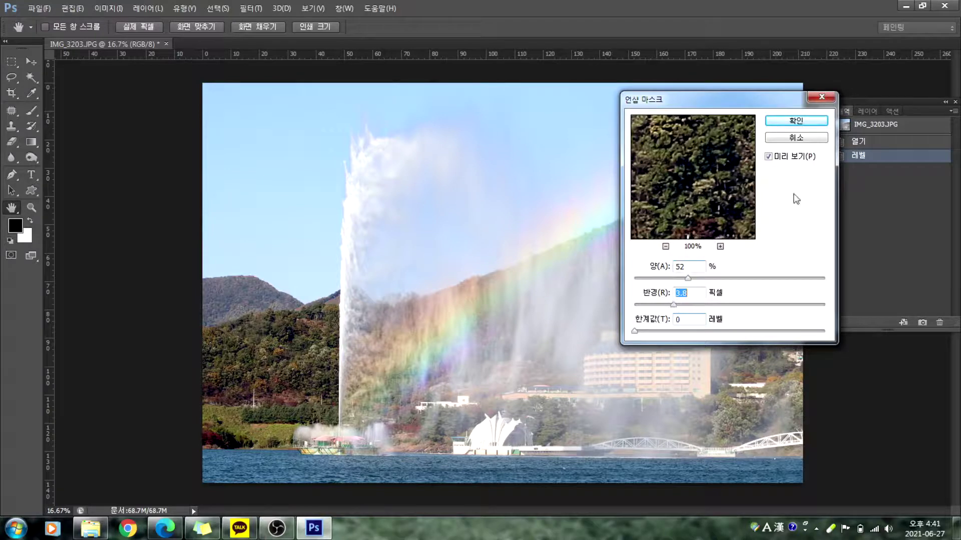
pyautogui.click(796, 121)
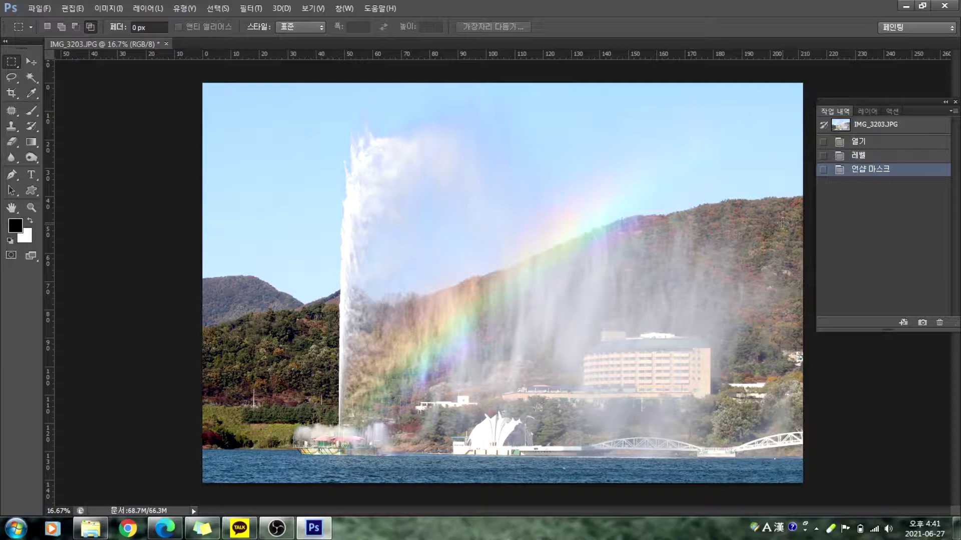
# Step: Save the photo under the name IMG_3203.jpg as a JPEG in the 아빠 folder on the desktop
pyautogui.hotkey('ctrl', 'shift', 's')
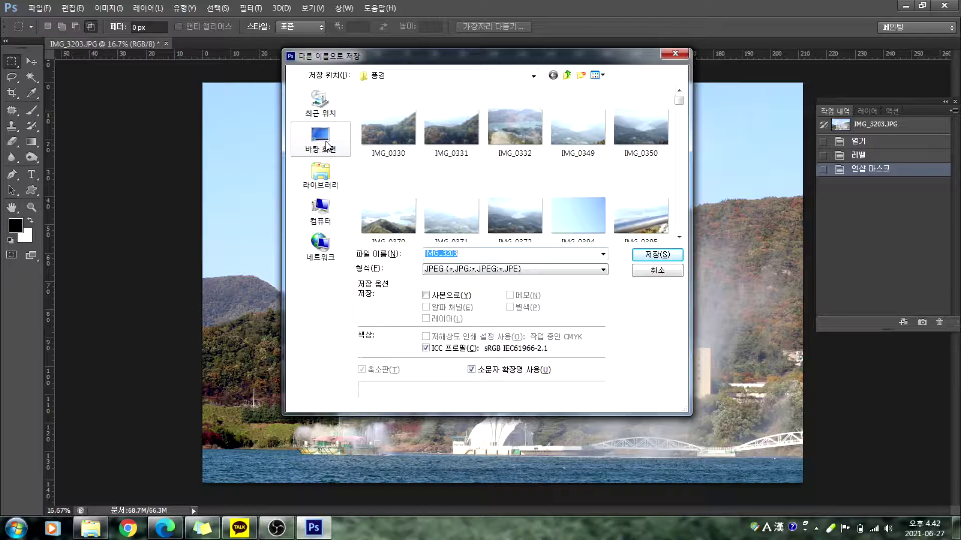
pyautogui.click(326, 143)
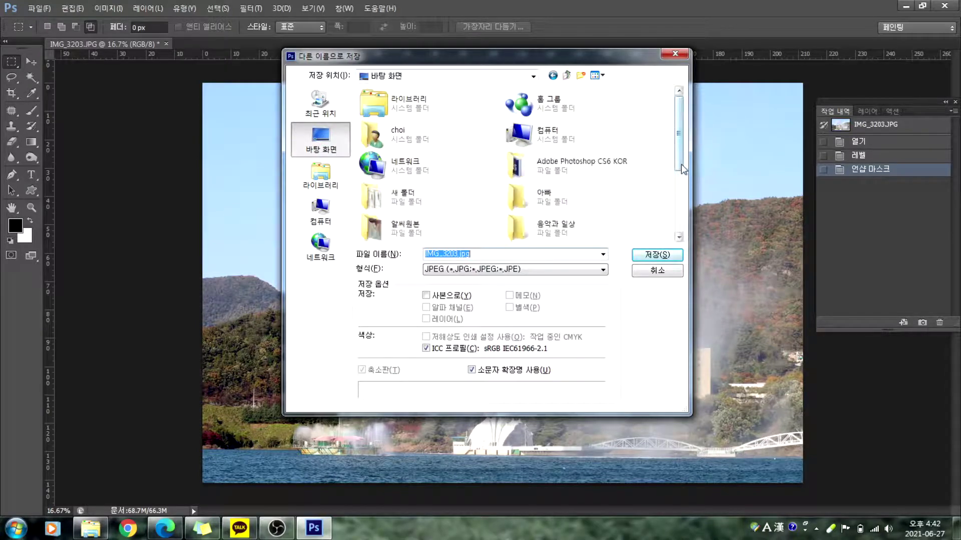
pyautogui.scroll(-1, 681, 164)
pyautogui.doubleClick(565, 163)
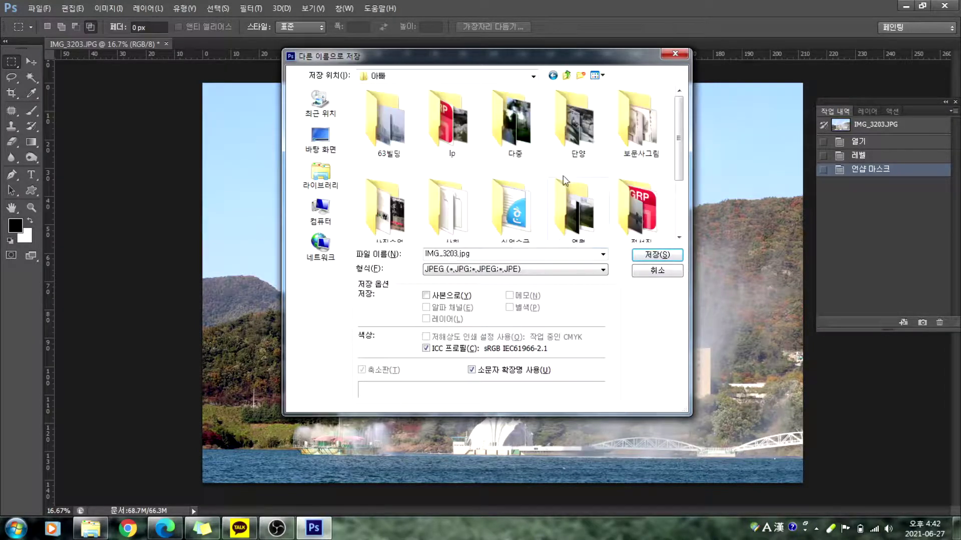
pyautogui.click(674, 256)
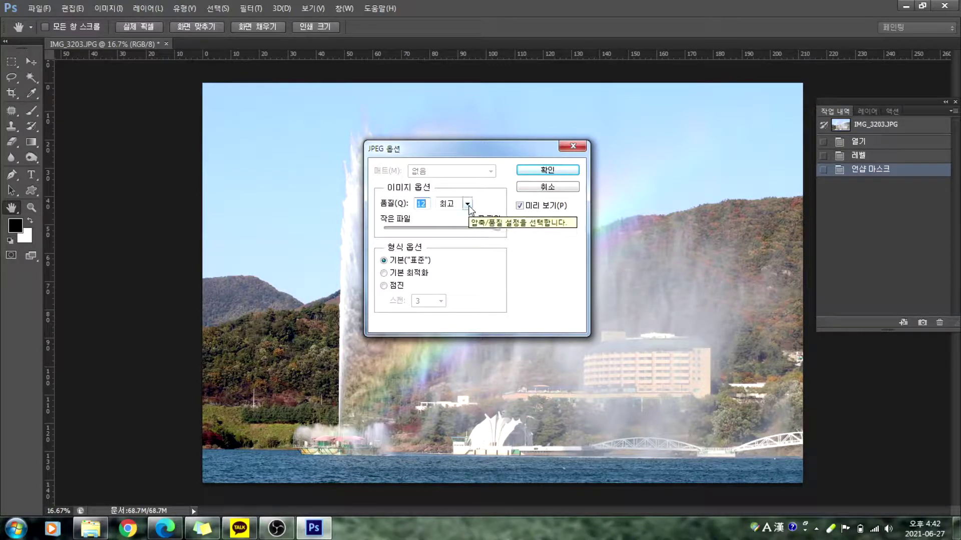
# Step: Try the low (저), medium (중) and high (고) JPEG quality presets in the save options
pyautogui.click(467, 204)
pyautogui.click(464, 219)
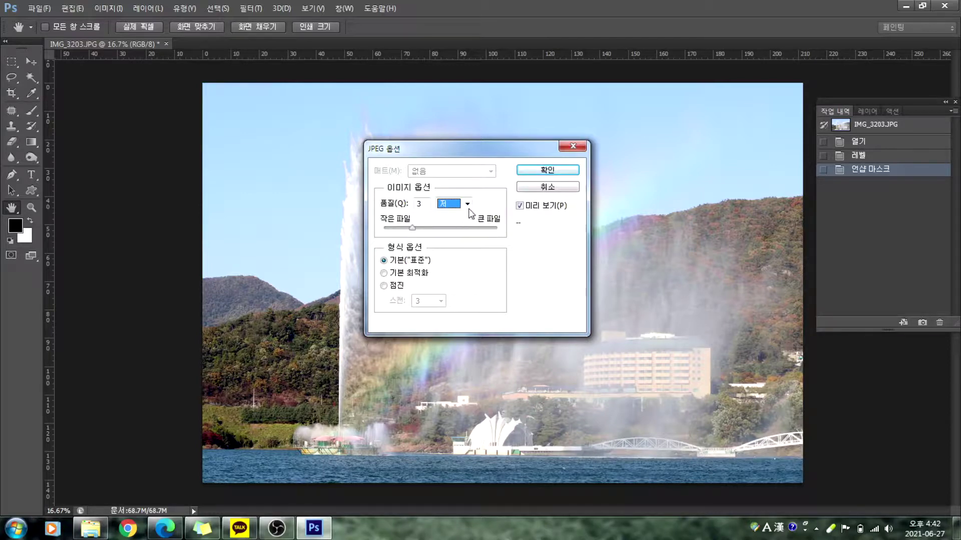
pyautogui.click(467, 204)
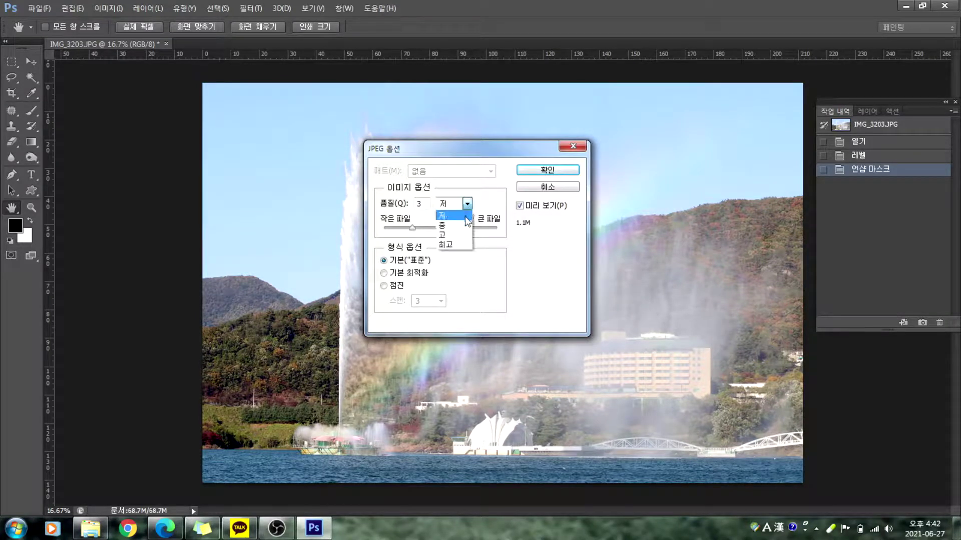
pyautogui.click(463, 227)
pyautogui.click(467, 204)
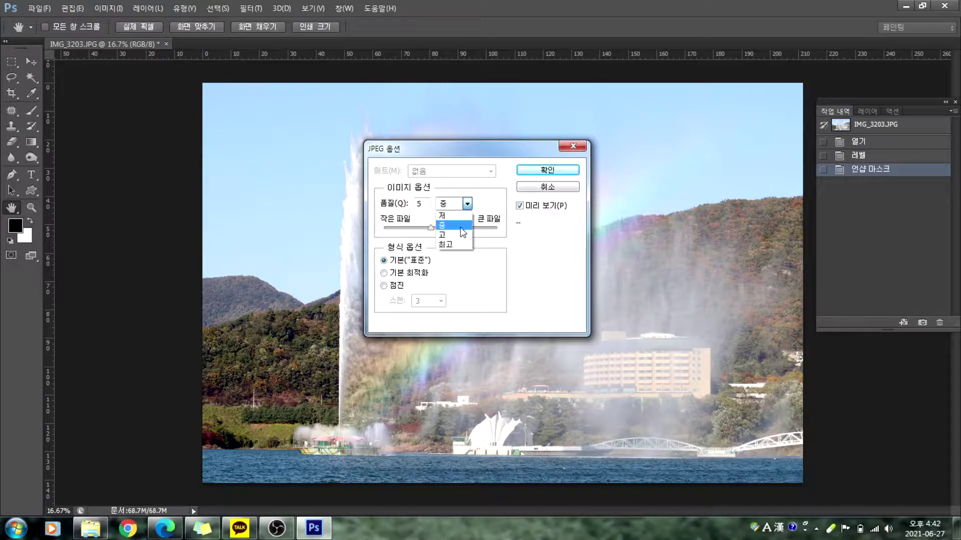
pyautogui.click(460, 240)
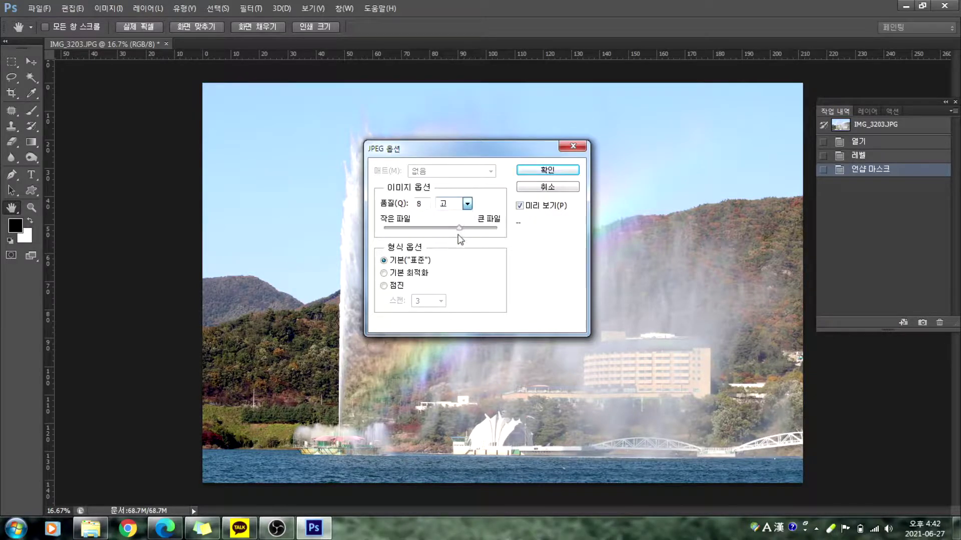
# Step: Choose the maximum (최고) JPEG quality and finish saving the photo
pyautogui.click(467, 204)
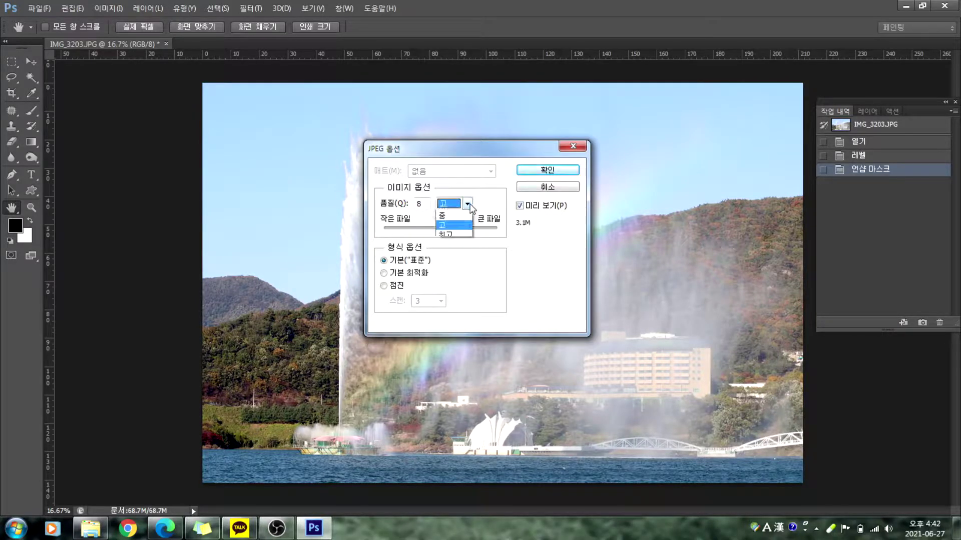
pyautogui.click(460, 245)
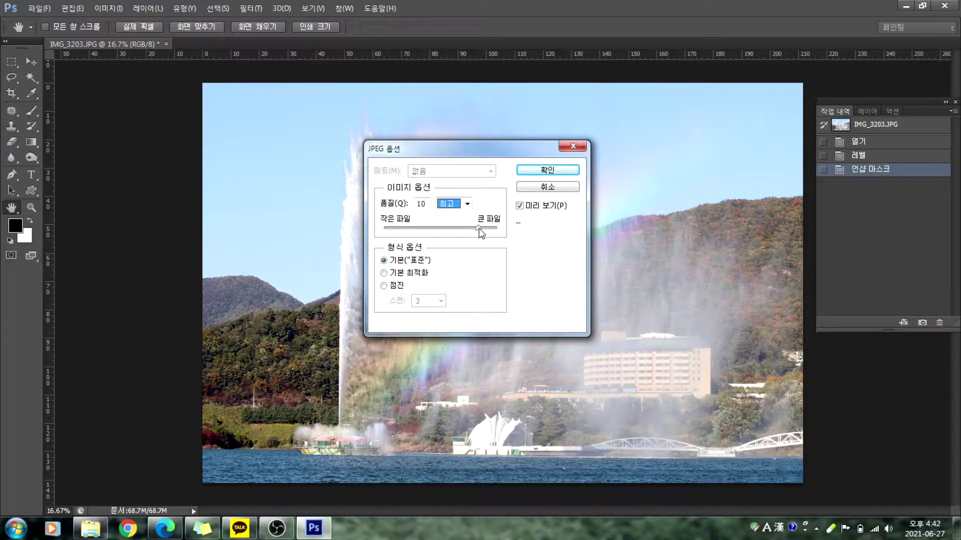
pyautogui.click(479, 229)
pyautogui.click(561, 173)
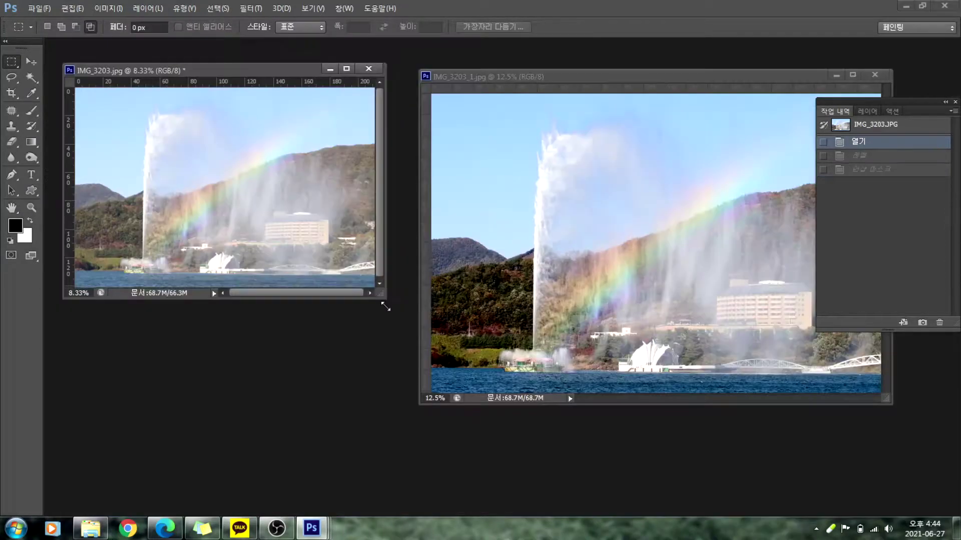
# Step: Enlarge the IMG_3203.jpg window at 12.5% zoom, close the history panel, and place IMG_3203_1.jpg beside it for a before-and-after comparison
pyautogui.moveTo(386, 302); pyautogui.dragTo(626, 402)
pyautogui.hotkey('ctrl', '+')
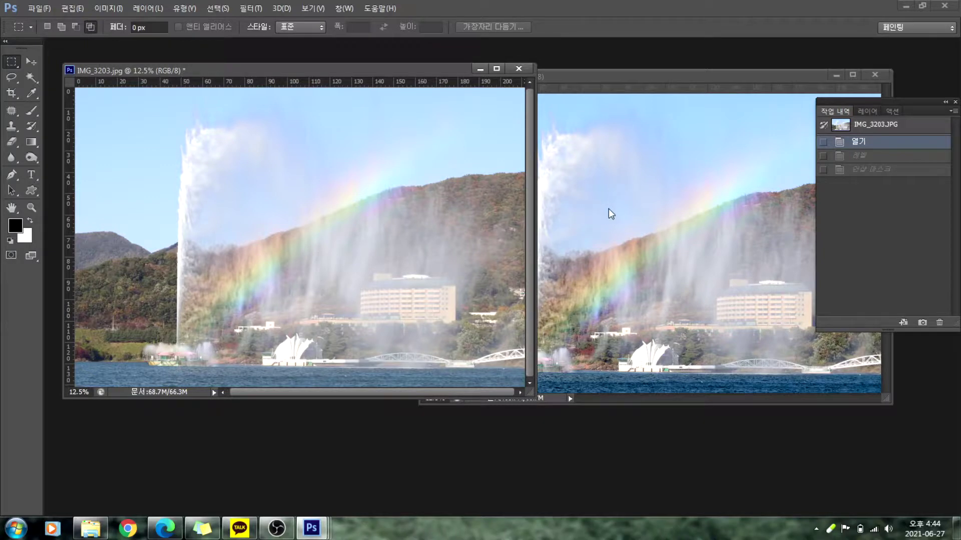
pyautogui.click(680, 85)
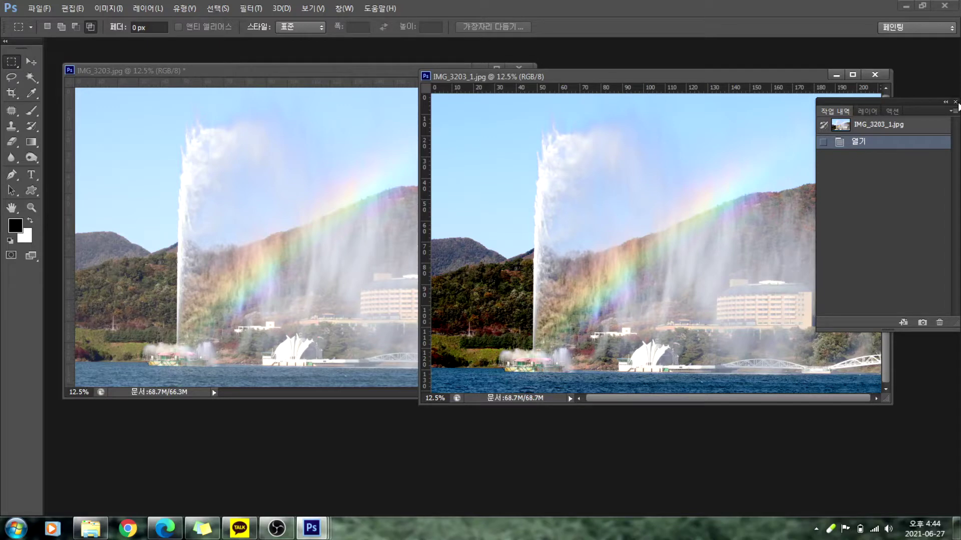
pyautogui.click(956, 102)
pyautogui.moveTo(647, 83); pyautogui.dragTo(688, 80)
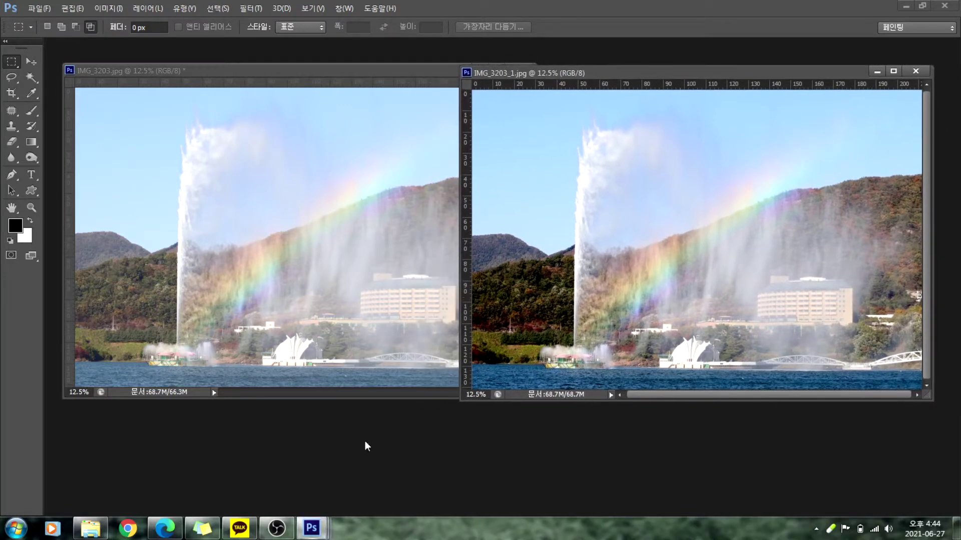